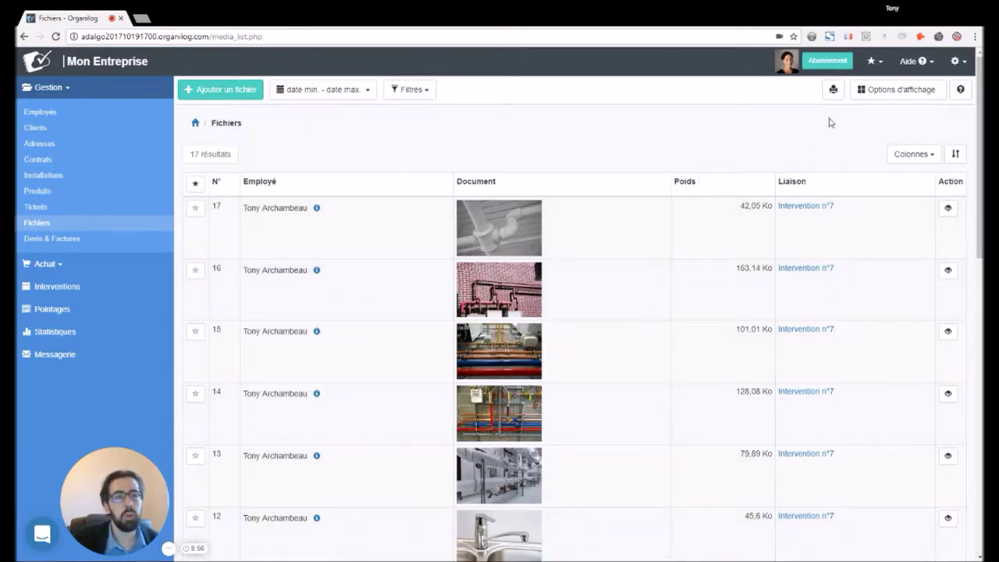
Enable the quick-access tabs and the total file weight information in the display options, and save them.
{"action": "left_click", "coordinate": [884, 91]}
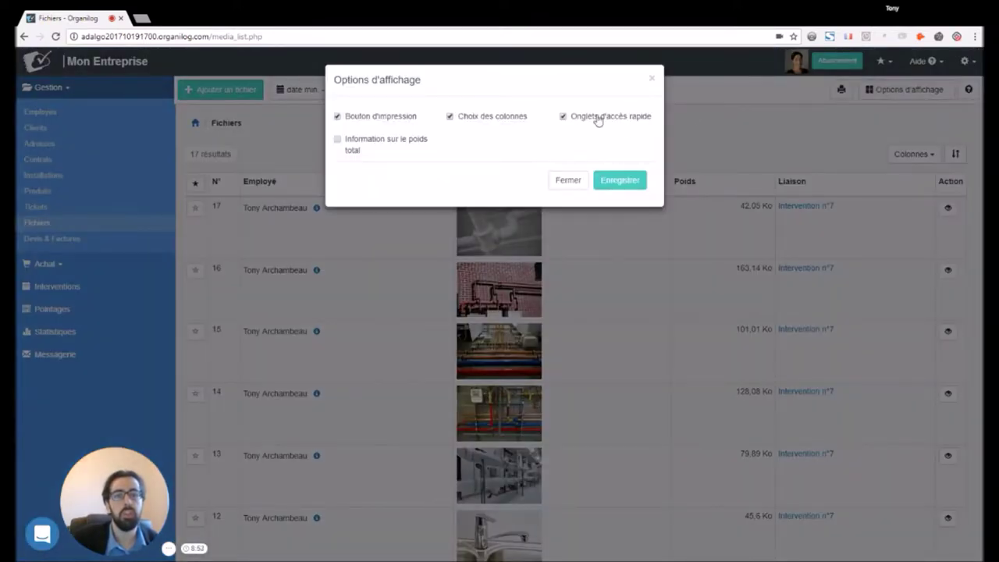
{"action": "left_click", "coordinate": [370, 139]}
{"action": "left_click", "coordinate": [628, 183]}
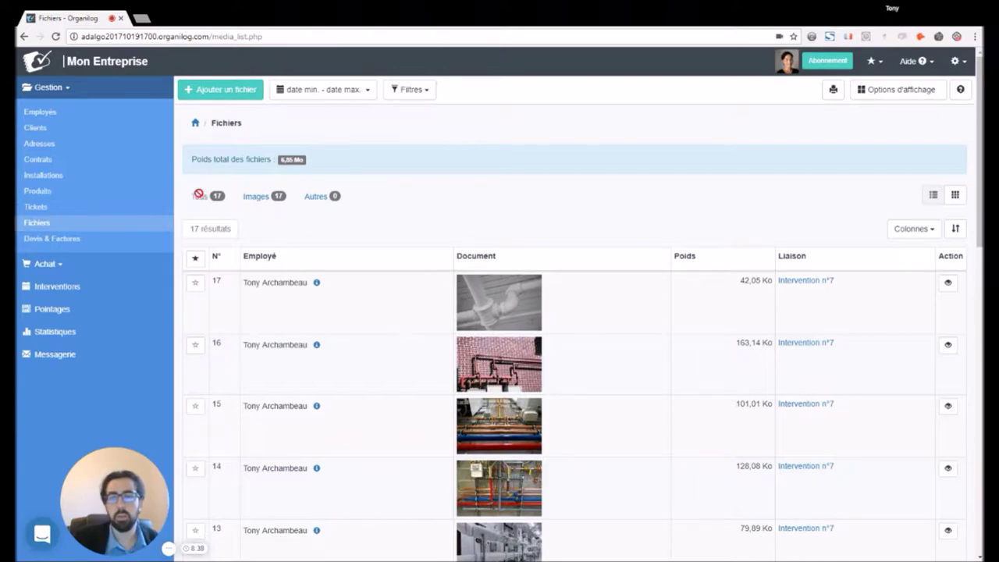
Show the image files, look through the thumbnails in gallery view, and return to list view.
{"action": "left_click", "coordinate": [263, 198]}
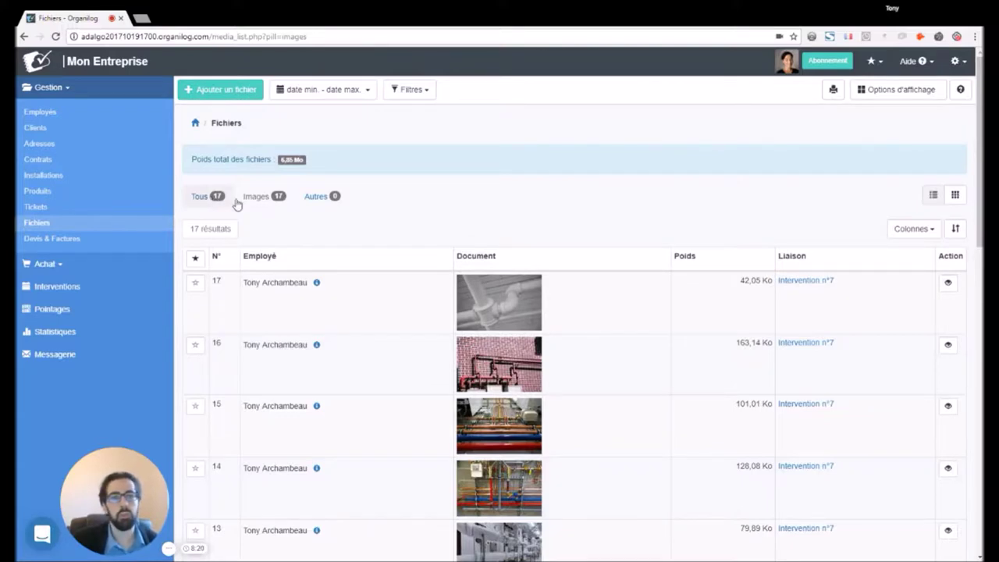
{"action": "left_click", "coordinate": [956, 196]}
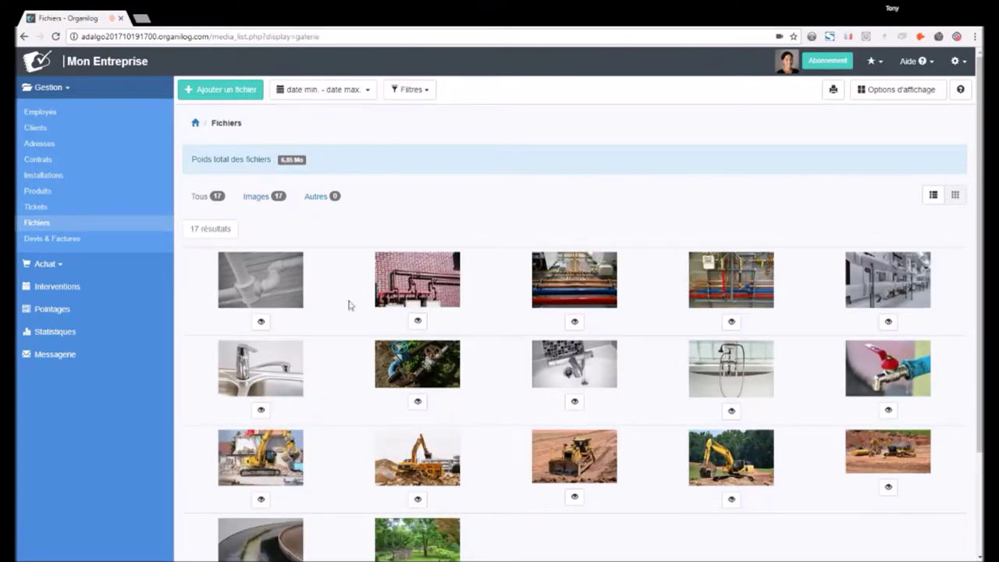
{"action": "scroll", "coordinate": [289, 328], "scroll_direction": "down", "scroll_amount": 3}
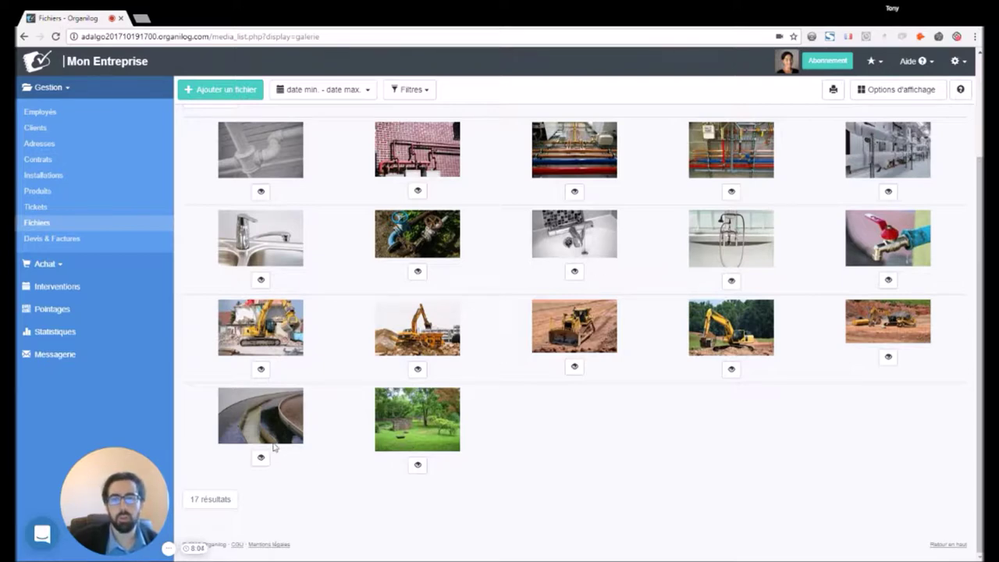
{"action": "scroll", "coordinate": [316, 424], "scroll_direction": "up", "scroll_amount": 3}
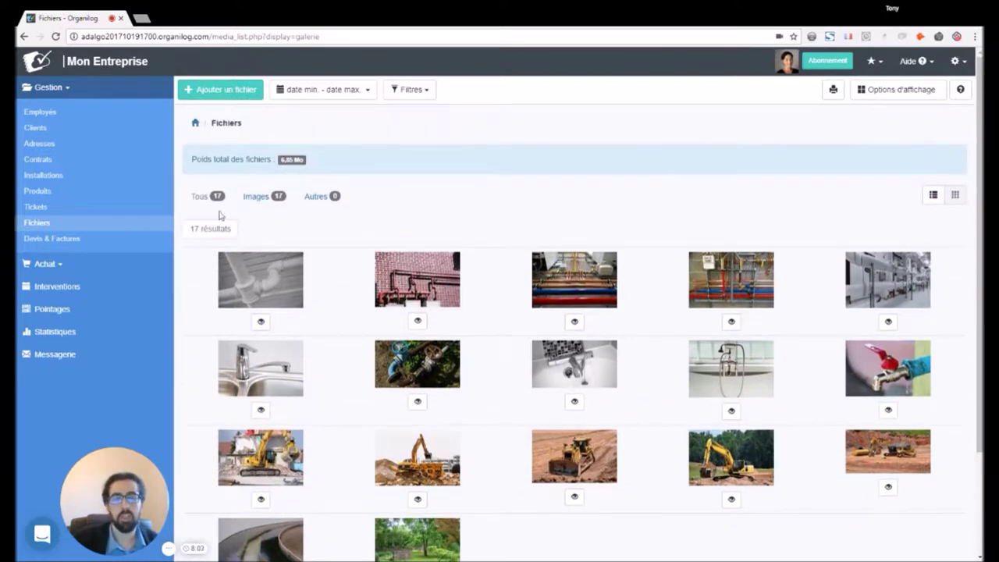
{"action": "left_click", "coordinate": [934, 198]}
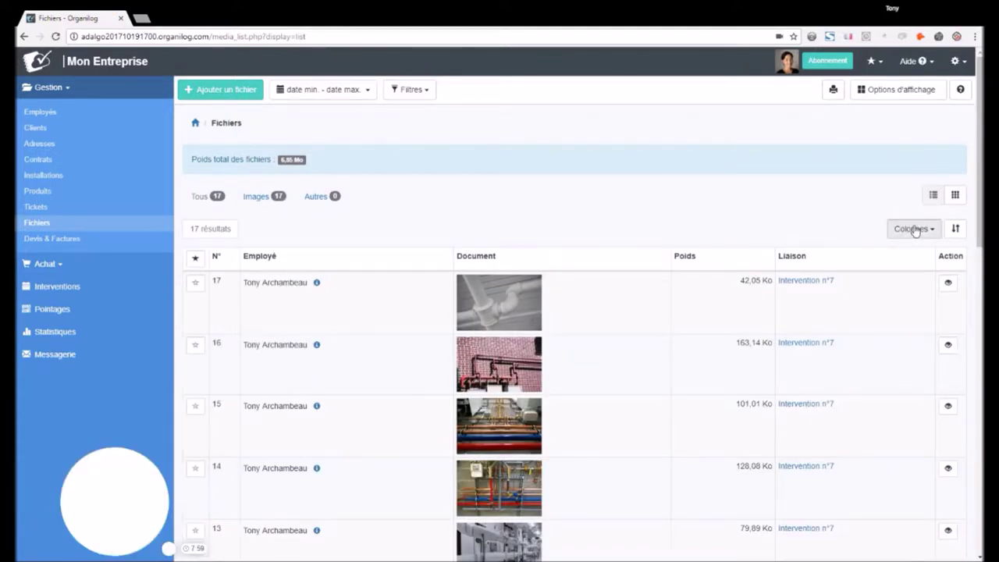
Add the "Date/heure de création" and "Légende" columns to the file list.
{"action": "left_click", "coordinate": [915, 229]}
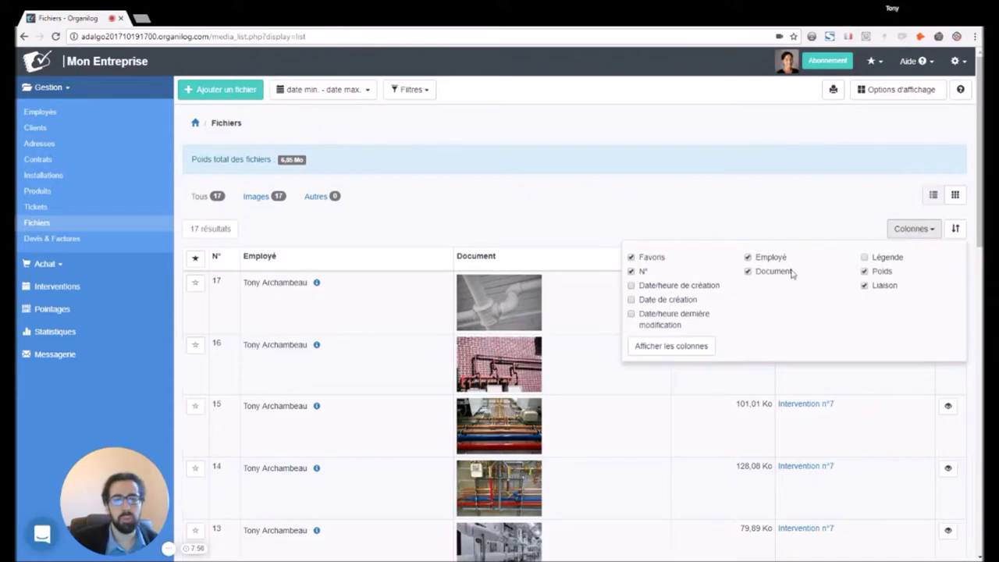
{"action": "left_click", "coordinate": [680, 287]}
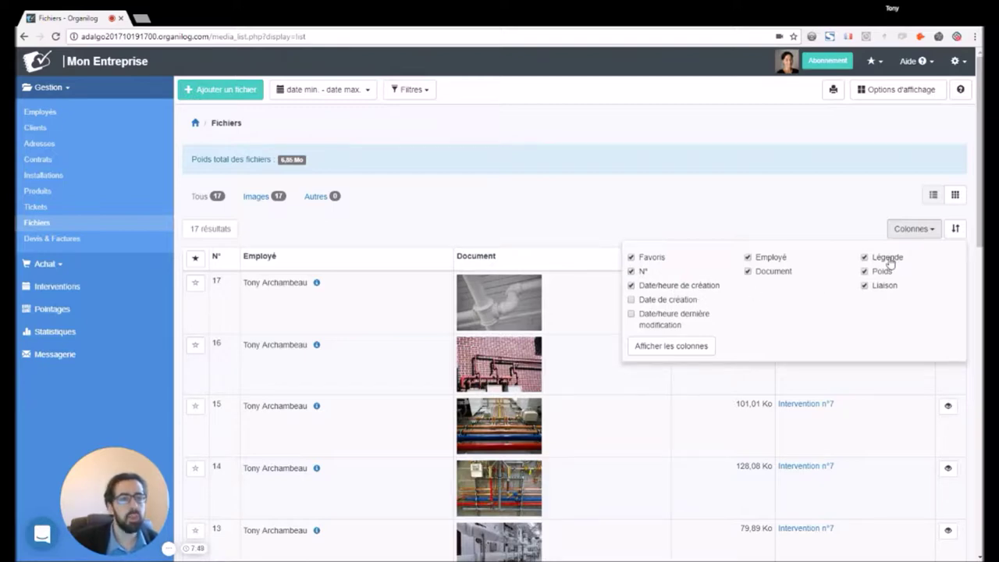
{"action": "left_click", "coordinate": [670, 347]}
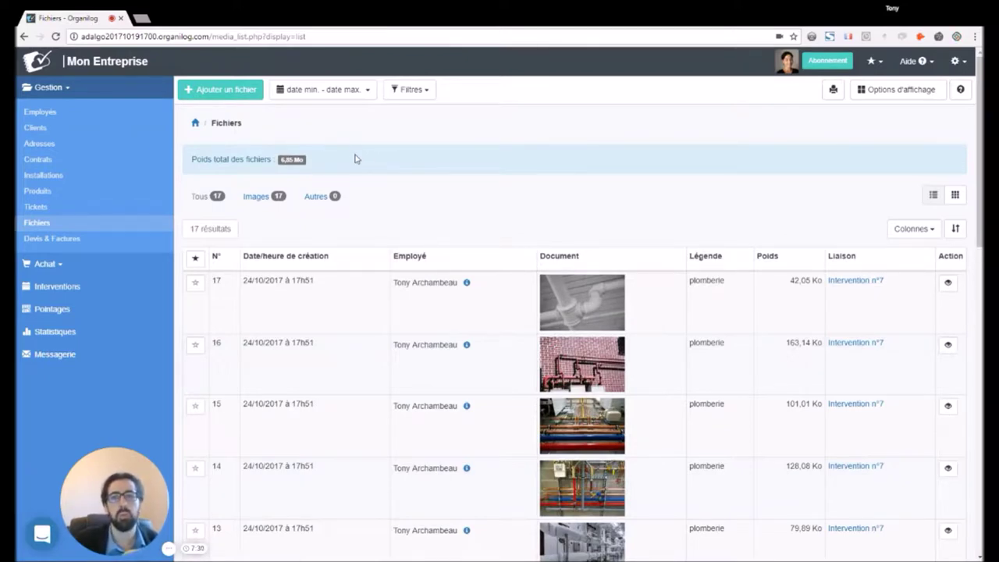
Examine the period shortcuts and the available file filters: number, employee, caption, weight and signature.
{"action": "left_click", "coordinate": [327, 90]}
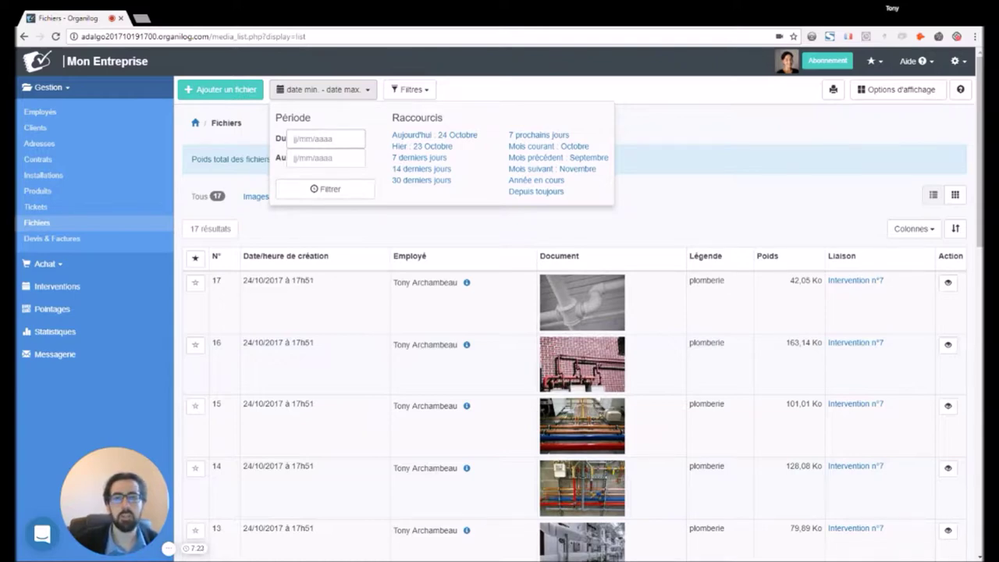
{"action": "left_click", "coordinate": [326, 97]}
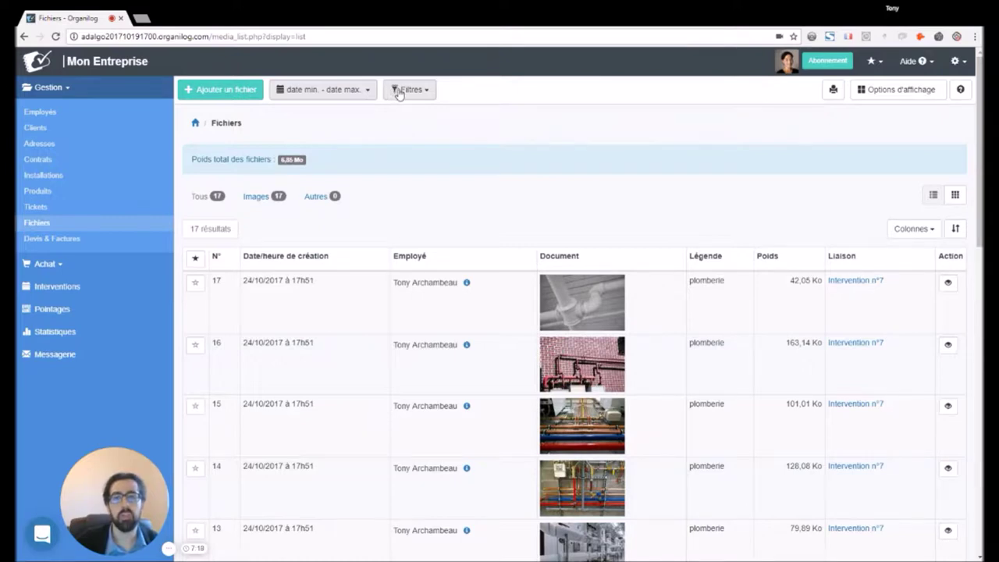
{"action": "left_click", "coordinate": [394, 91]}
{"action": "left_click", "coordinate": [196, 130]}
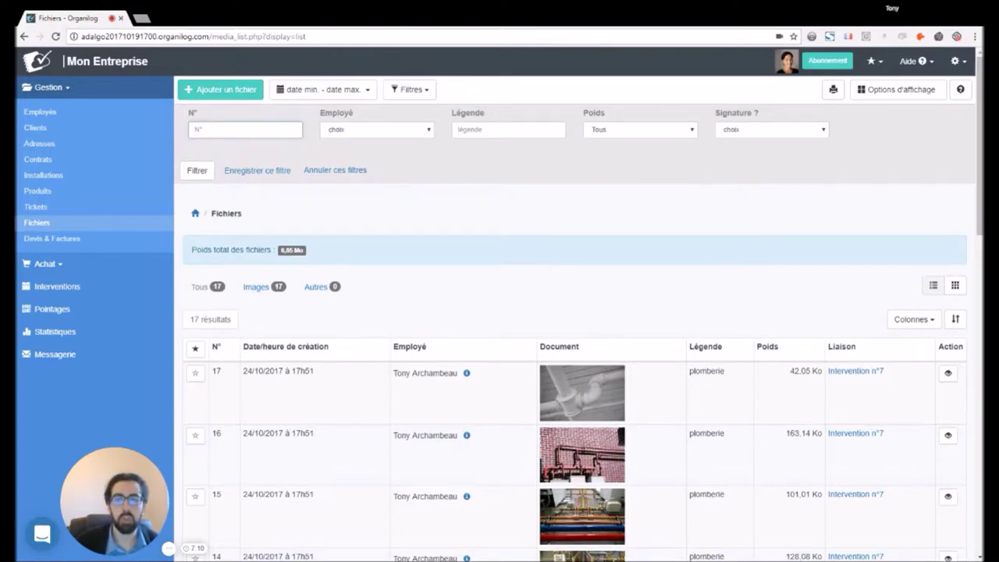
{"action": "left_click", "coordinate": [402, 130]}
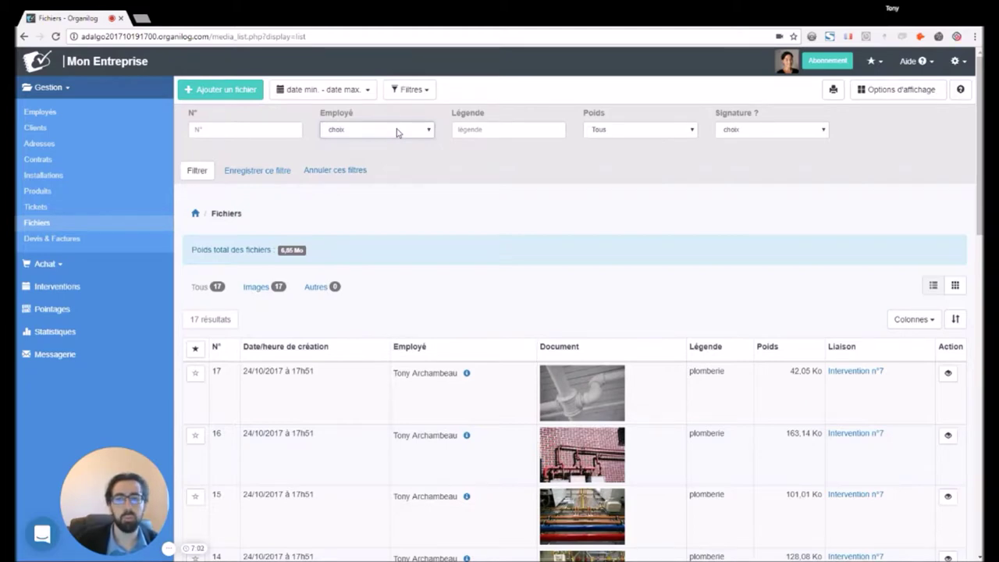
{"action": "left_click", "coordinate": [539, 130]}
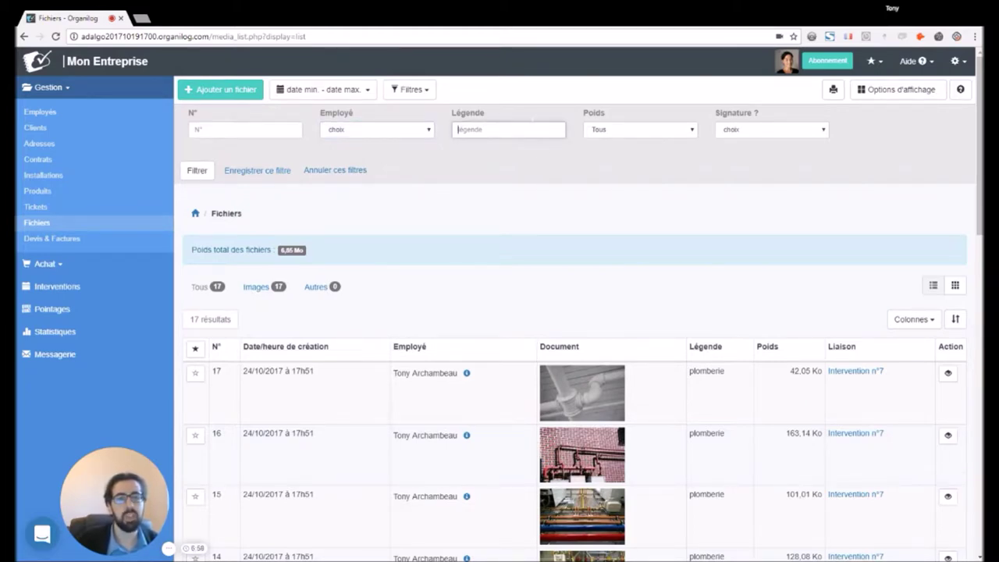
{"action": "left_click", "coordinate": [605, 129]}
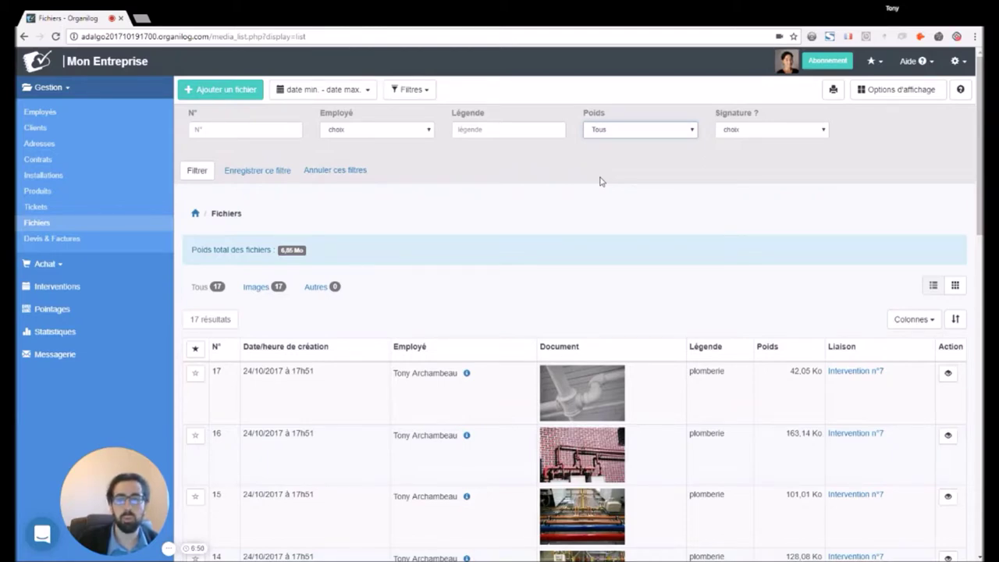
{"action": "left_click", "coordinate": [781, 128]}
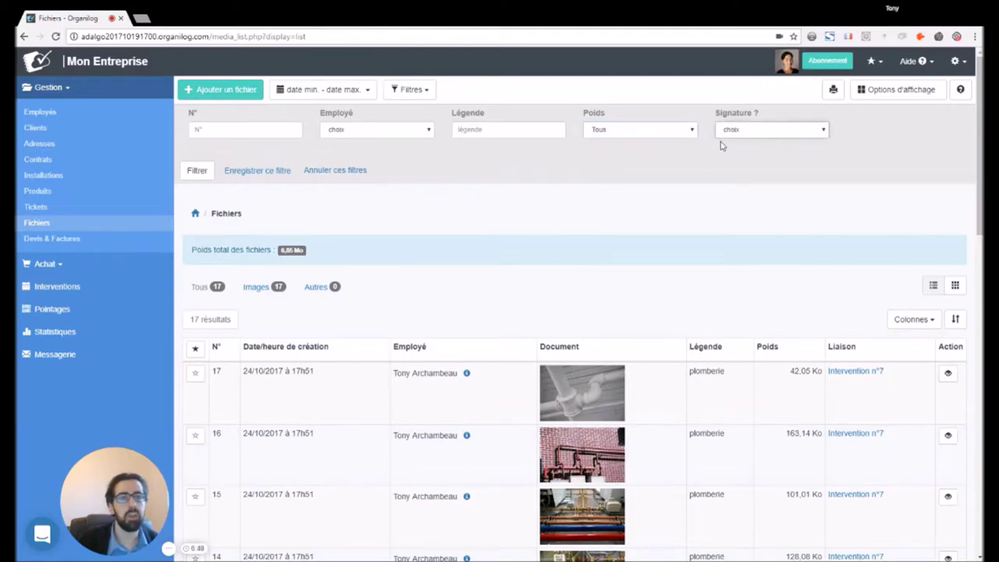
Filter the files by the caption "plomberie" and look through the matching files.
{"action": "left_click", "coordinate": [490, 136]}
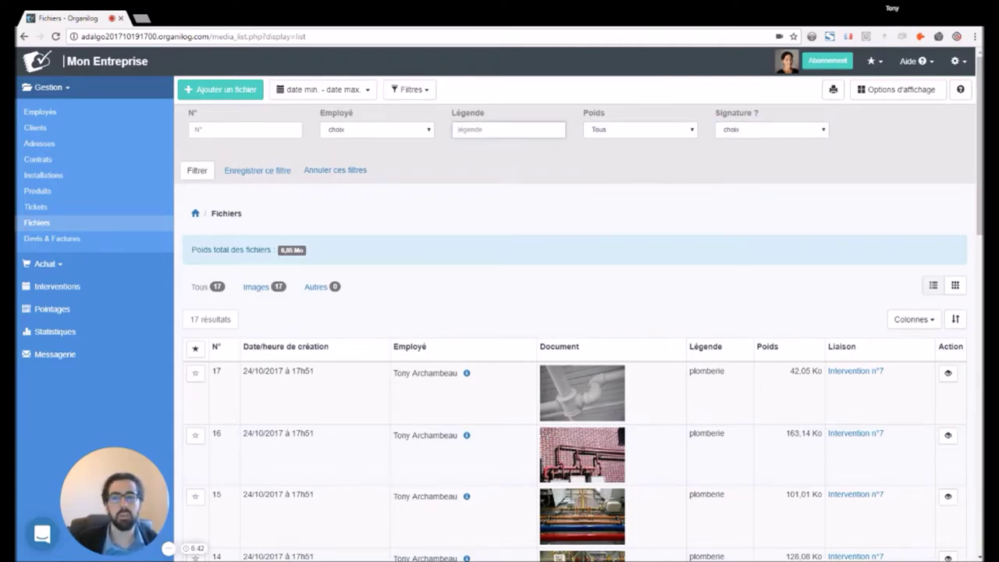
{"action": "scroll", "coordinate": [664, 412], "scroll_direction": "down", "scroll_amount": 3}
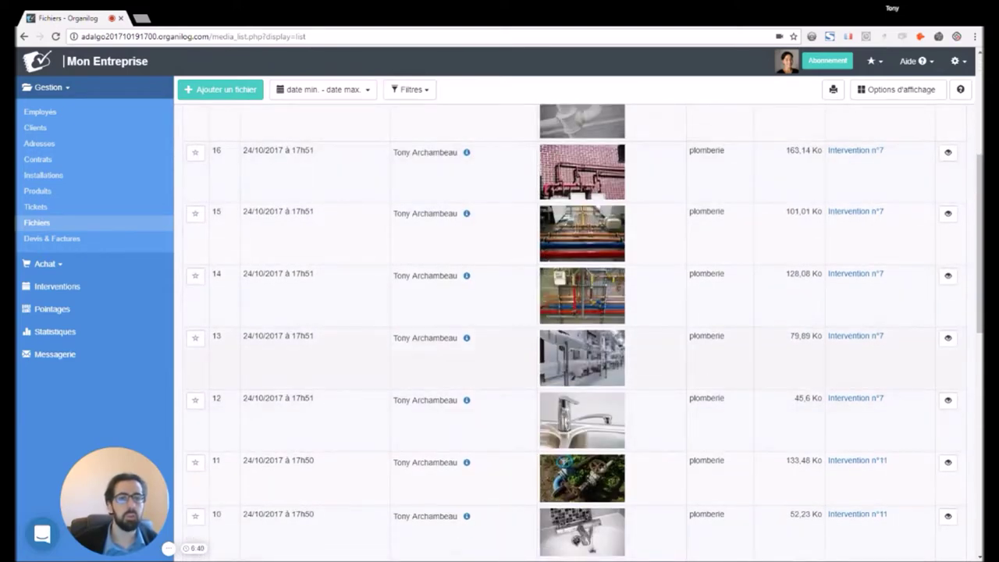
{"action": "scroll", "coordinate": [723, 353], "scroll_direction": "down", "scroll_amount": 4}
{"action": "scroll", "coordinate": [708, 406], "scroll_direction": "up", "scroll_amount": 8}
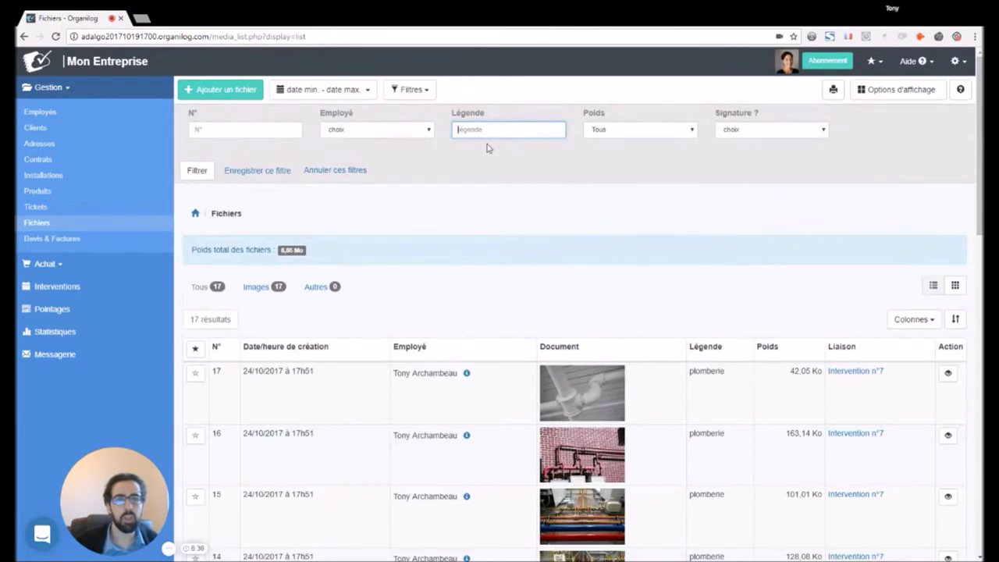
{"action": "type", "text": "plomberi"}
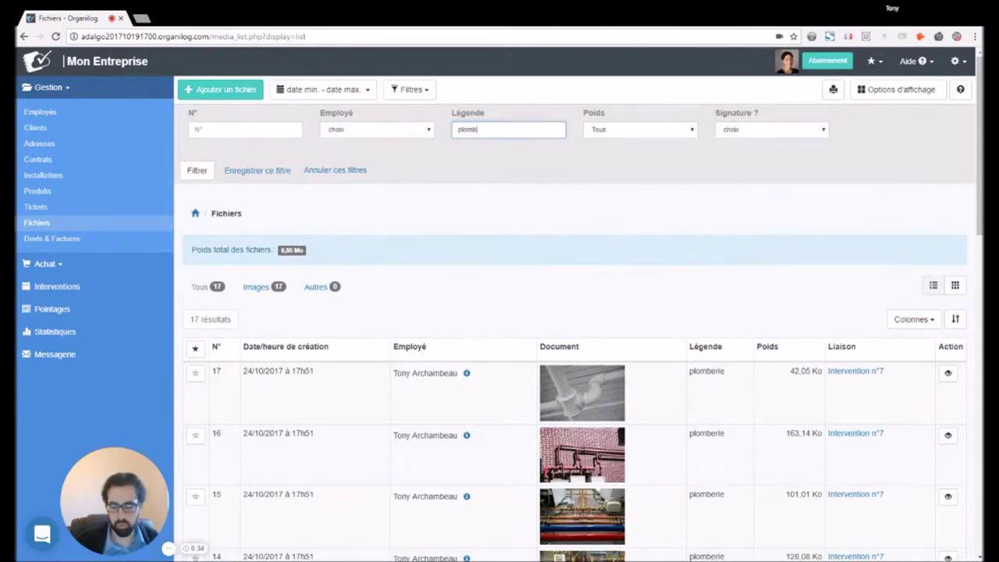
{"action": "type", "text": "e"}
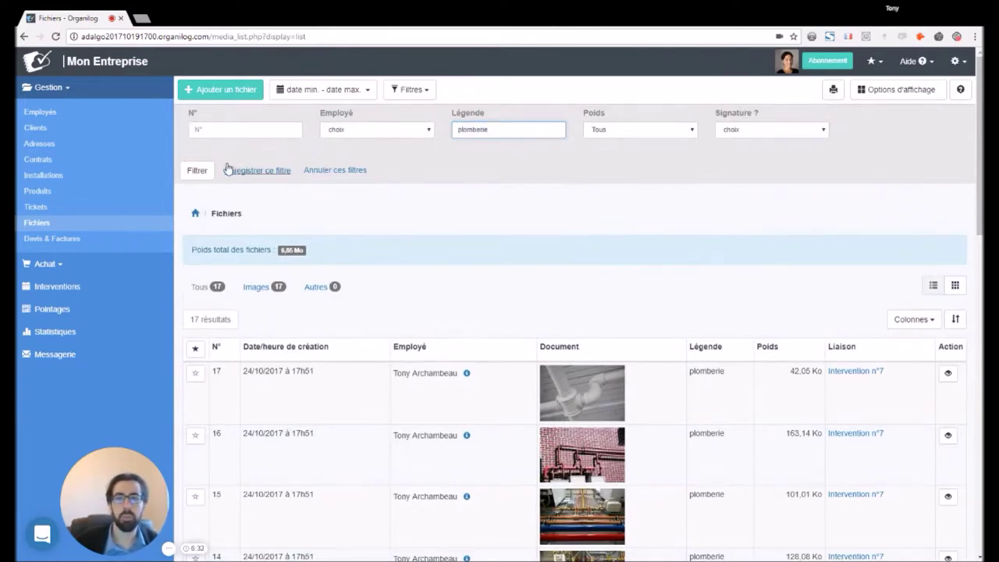
{"action": "left_click", "coordinate": [196, 171]}
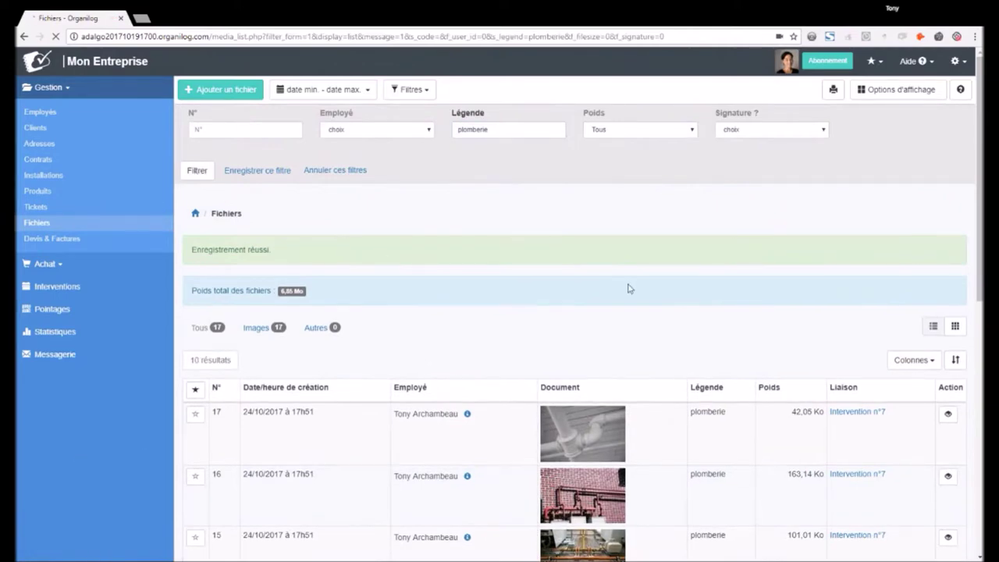
{"action": "scroll", "coordinate": [736, 375], "scroll_direction": "down", "scroll_amount": 3}
{"action": "scroll", "coordinate": [541, 459], "scroll_direction": "down", "scroll_amount": 5}
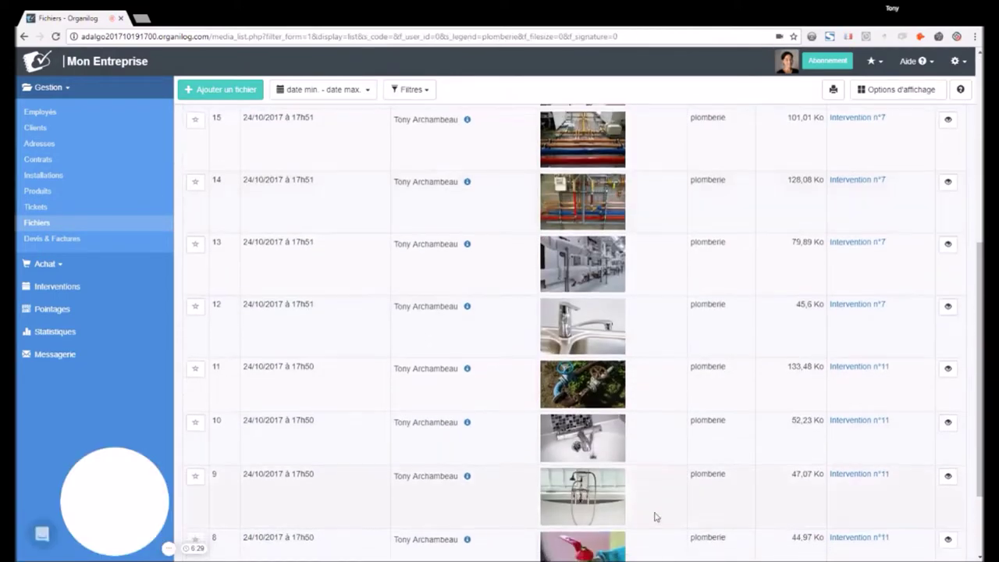
{"action": "scroll", "coordinate": [705, 322], "scroll_direction": "up", "scroll_amount": 8}
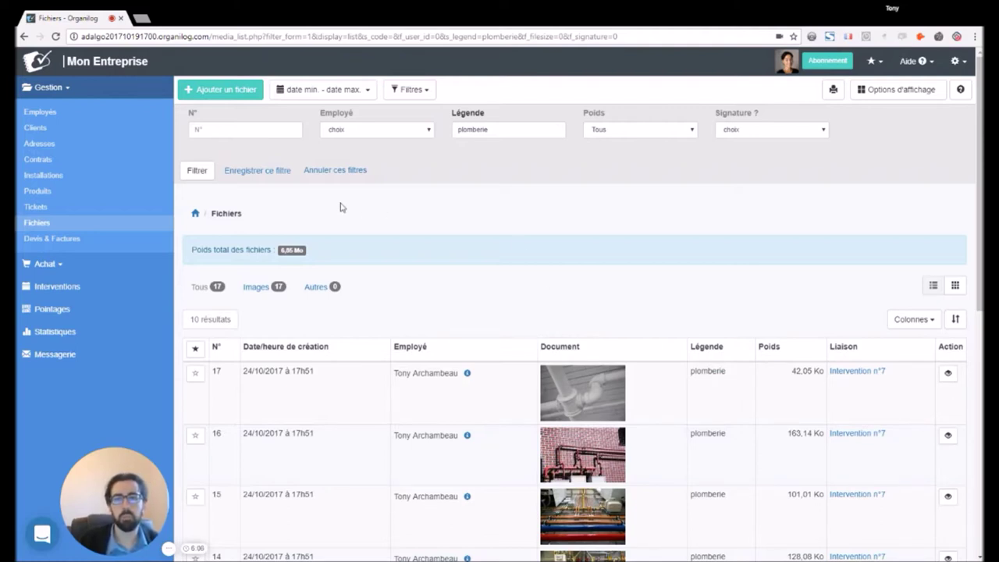
Clear the caption filter and switch the file list to gallery view.
{"action": "left_click", "coordinate": [331, 174]}
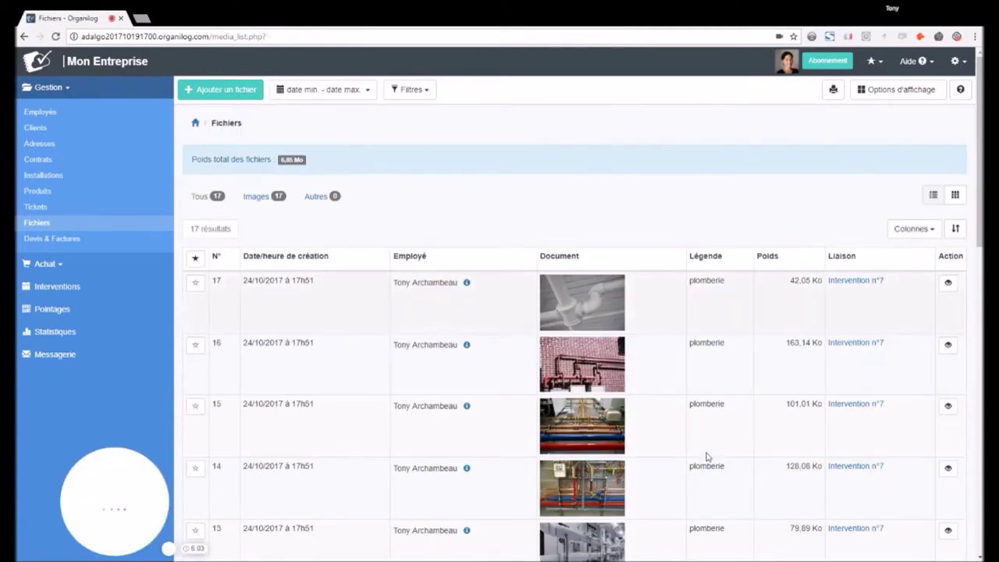
{"action": "left_click", "coordinate": [956, 198]}
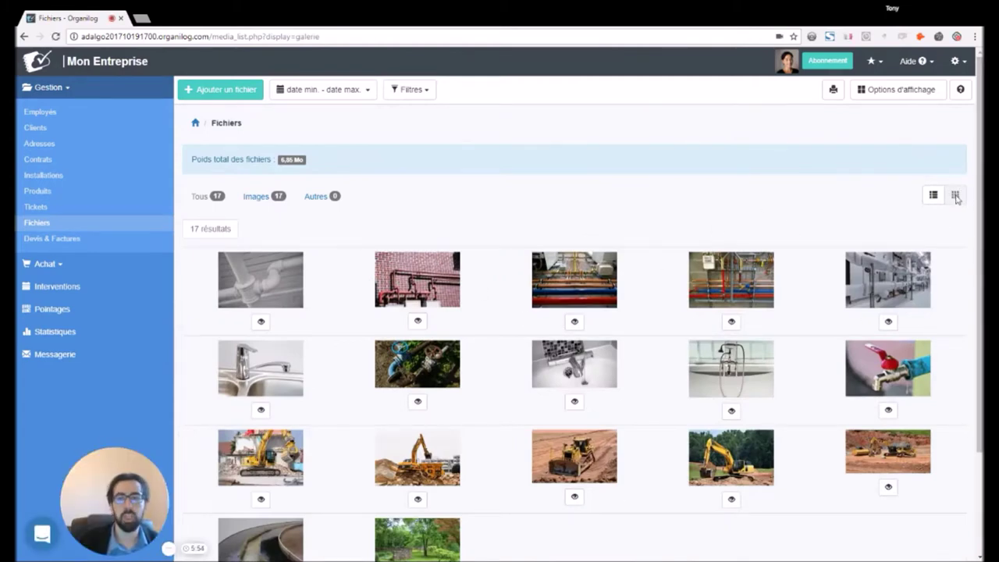
Filter the gallery by one specific employee.
{"action": "left_click", "coordinate": [410, 90]}
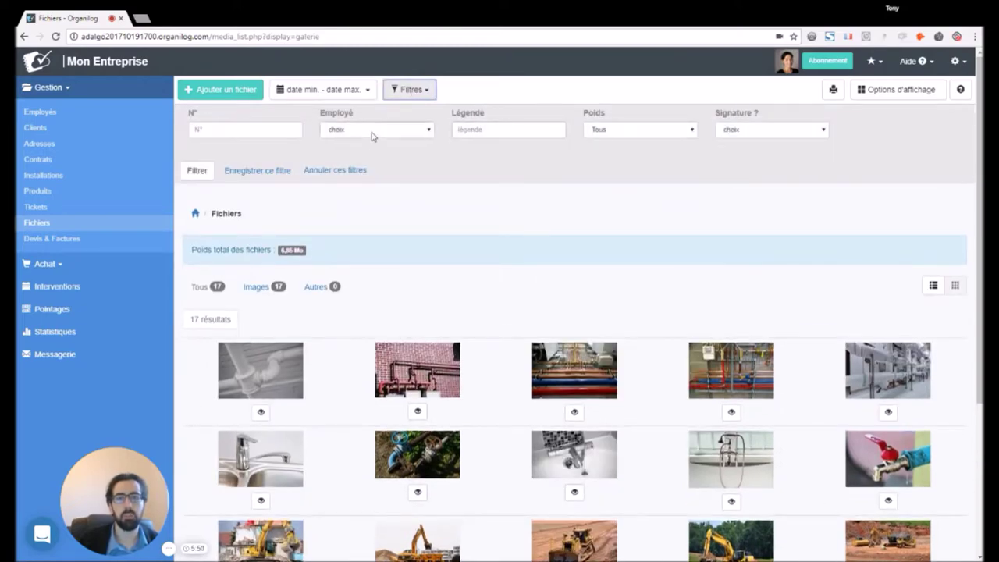
{"action": "left_click", "coordinate": [371, 134]}
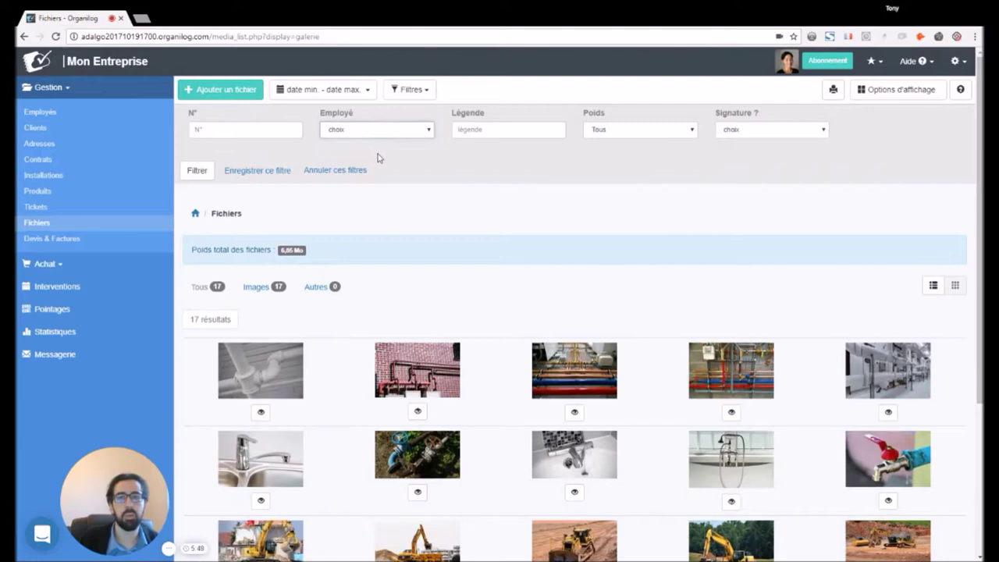
{"action": "left_click", "coordinate": [379, 158]}
{"action": "left_click", "coordinate": [195, 172]}
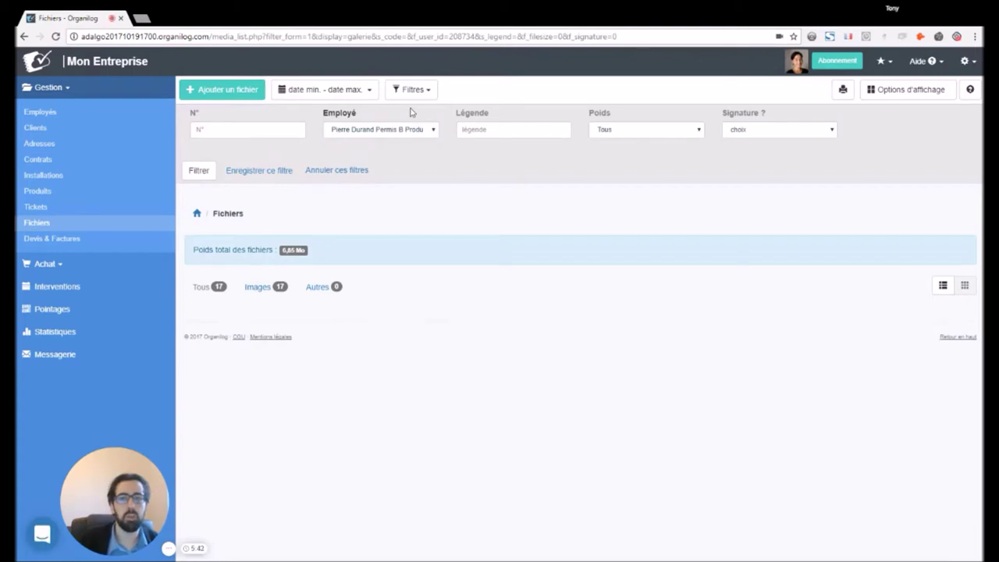
Reset the employee filter to "choix" and filter the gallery by the caption "chantier".
{"action": "left_click", "coordinate": [400, 135]}
{"action": "left_click", "coordinate": [390, 148]}
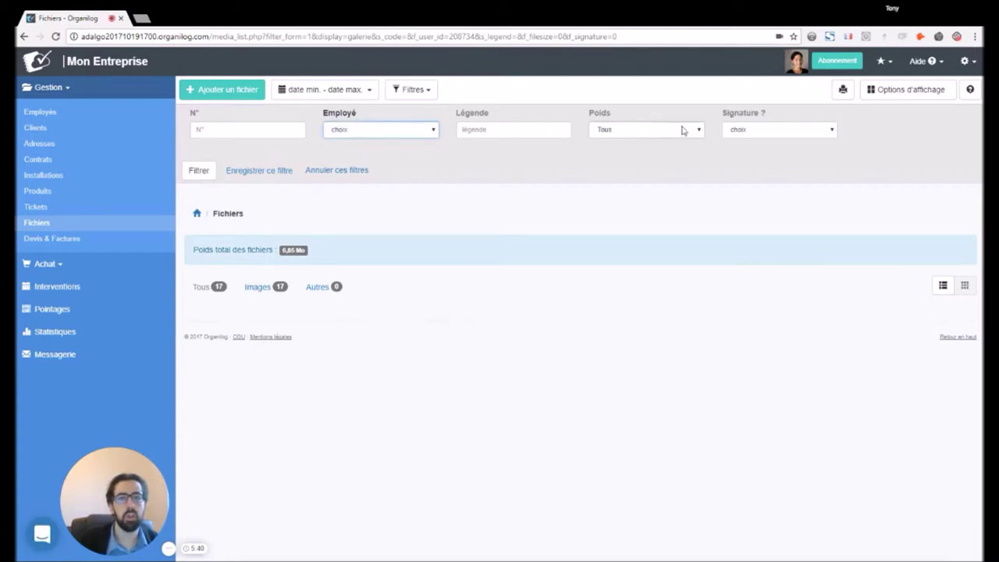
{"action": "left_click", "coordinate": [484, 129]}
{"action": "type", "text": "chantier"}
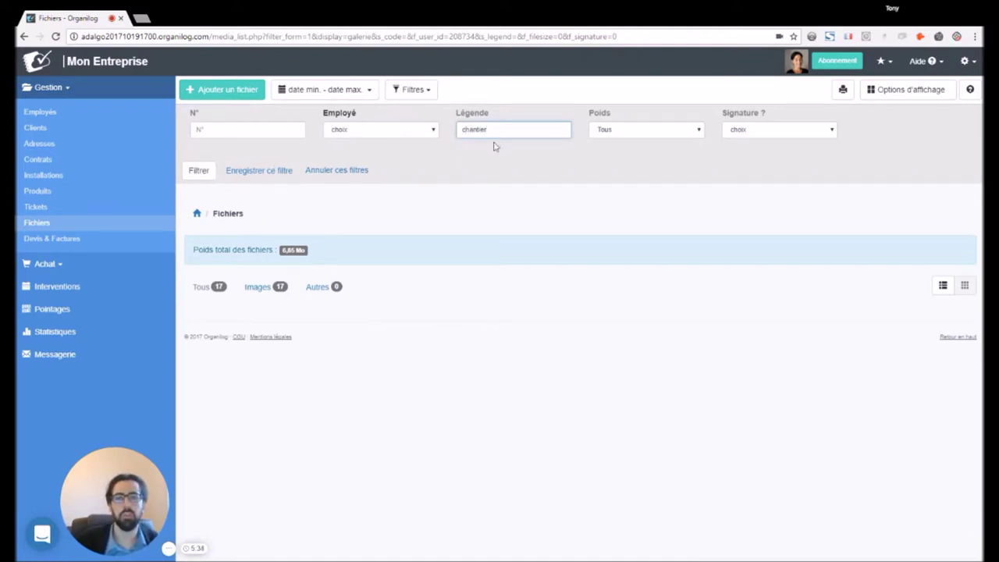
{"action": "left_click", "coordinate": [198, 172]}
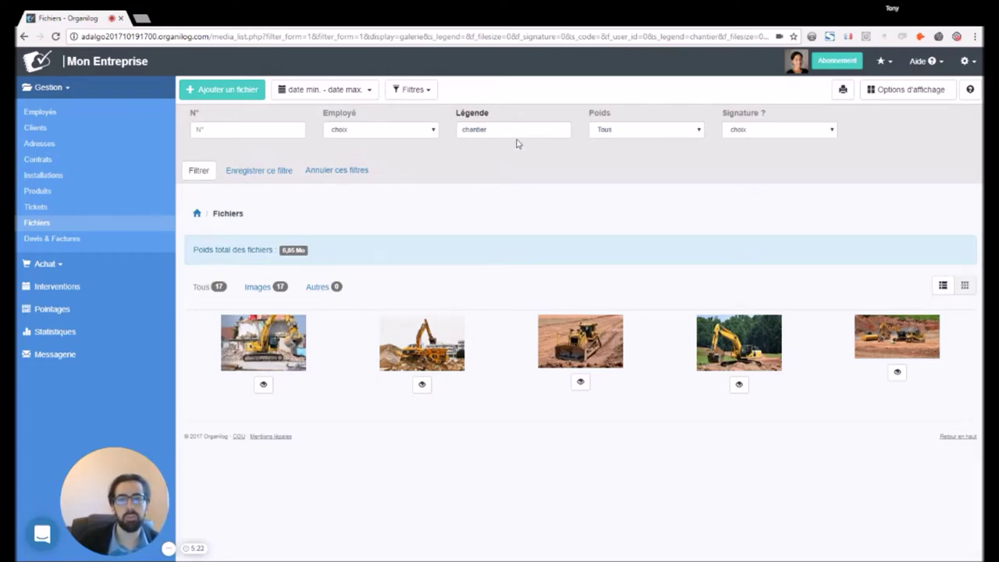
Cancel the "chantier" caption filter to list all files again.
{"action": "left_click_drag", "start_coordinate": [496, 130], "coordinate": [430, 143]}
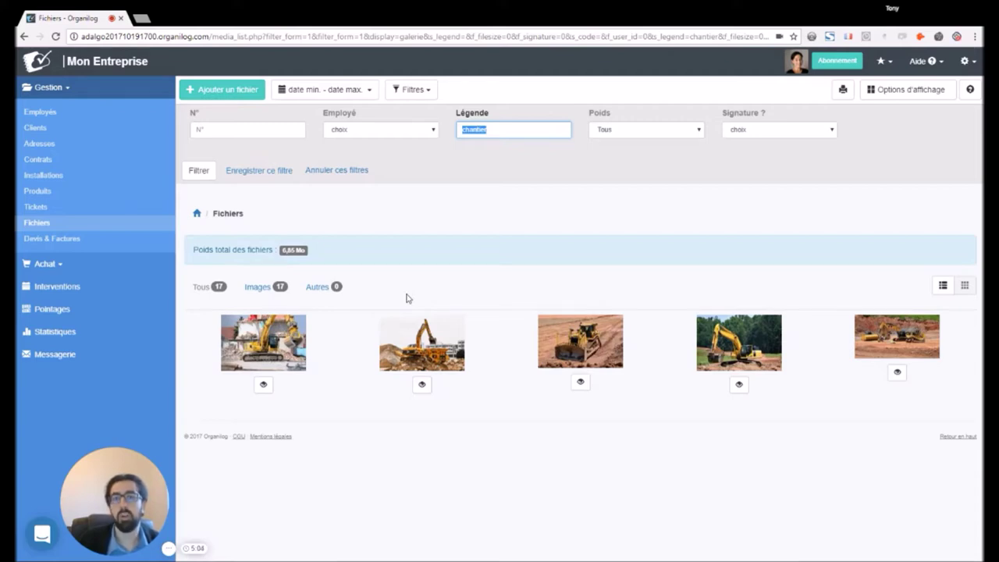
{"action": "left_click", "coordinate": [329, 171]}
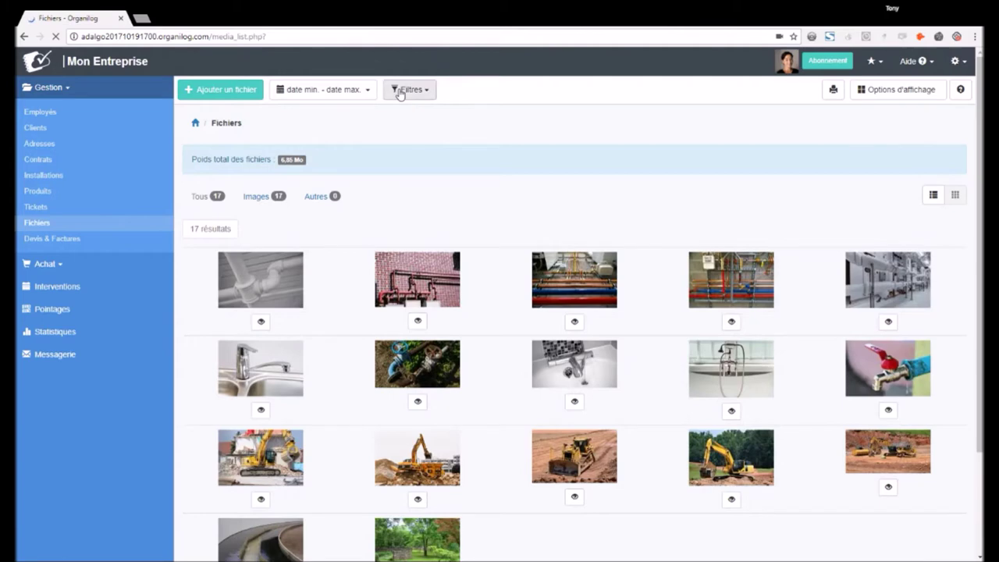
Review the available file filter fields, close them without filtering, and switch the gallery back to list view.
{"action": "left_click", "coordinate": [400, 89]}
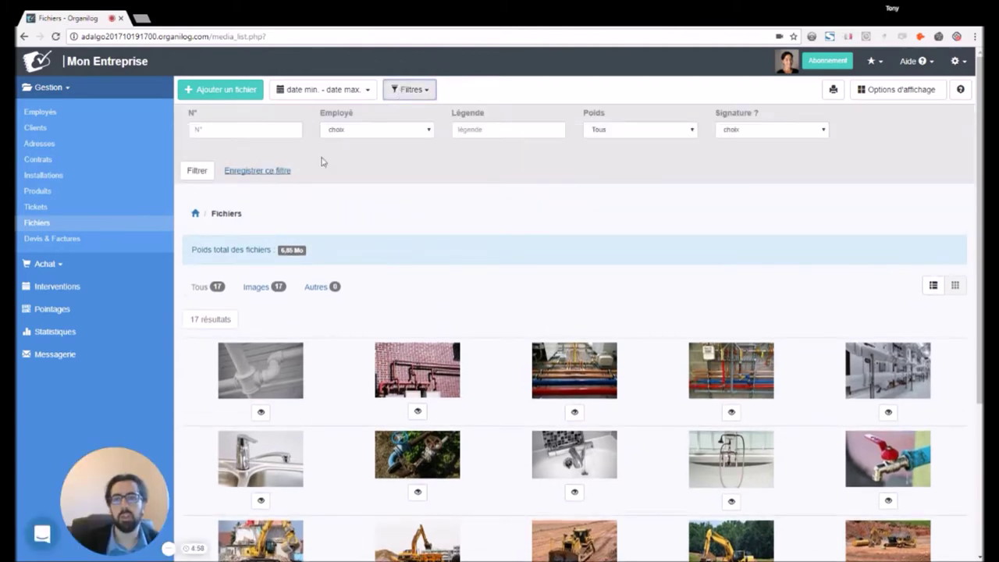
{"action": "left_click", "coordinate": [405, 90]}
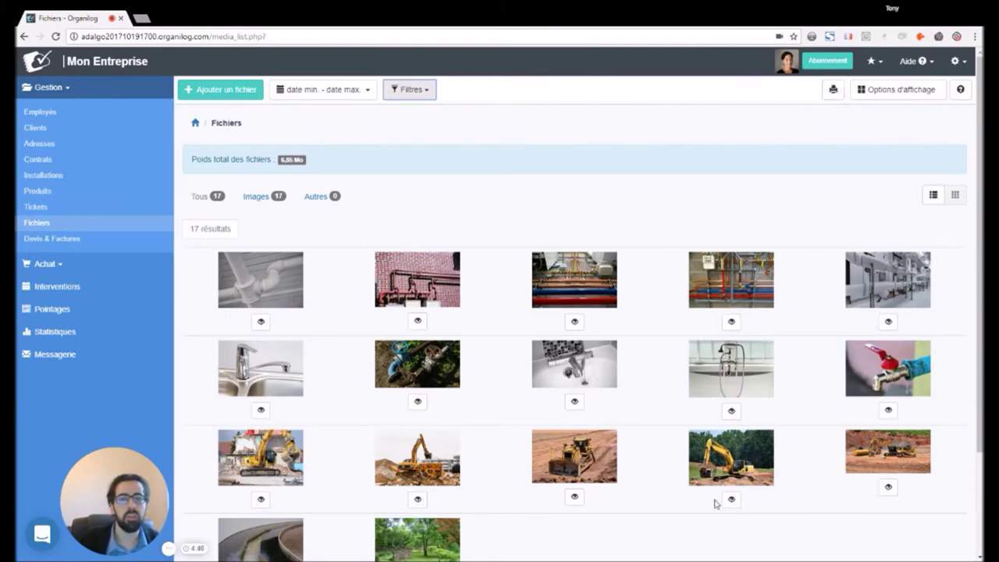
{"action": "left_click", "coordinate": [934, 195]}
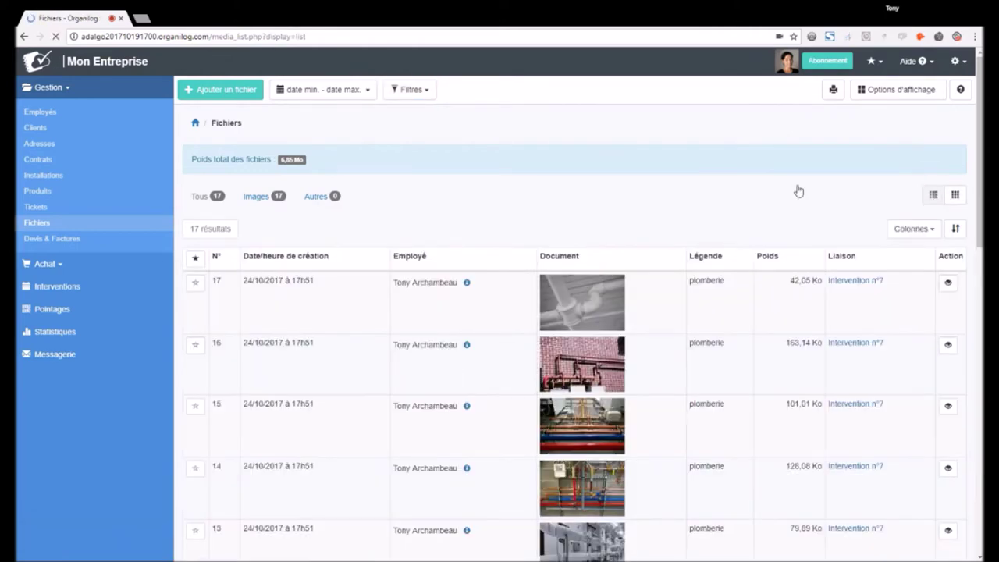
View the page for adding a file and return to the Fichiers list without saving anything.
{"action": "left_click", "coordinate": [224, 90]}
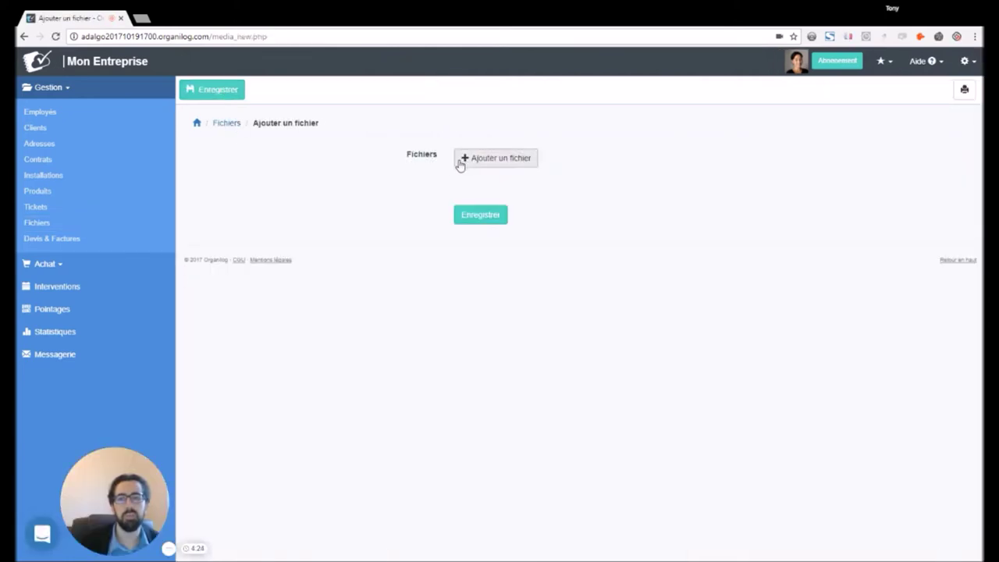
{"action": "left_click", "coordinate": [225, 124]}
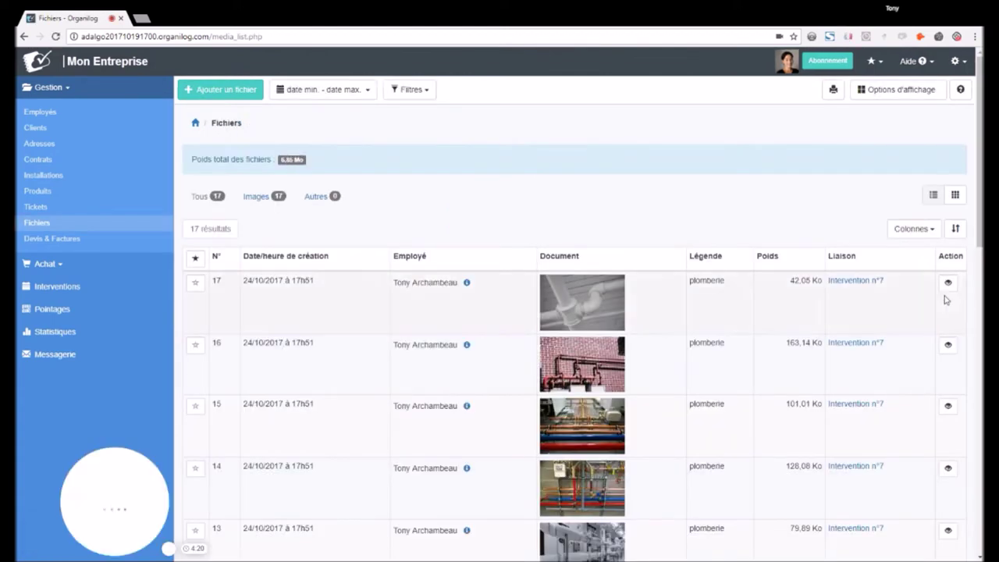
Open the details of file n°17 and examine its advanced data, highlighting the photo's original date.
{"action": "left_click", "coordinate": [947, 282]}
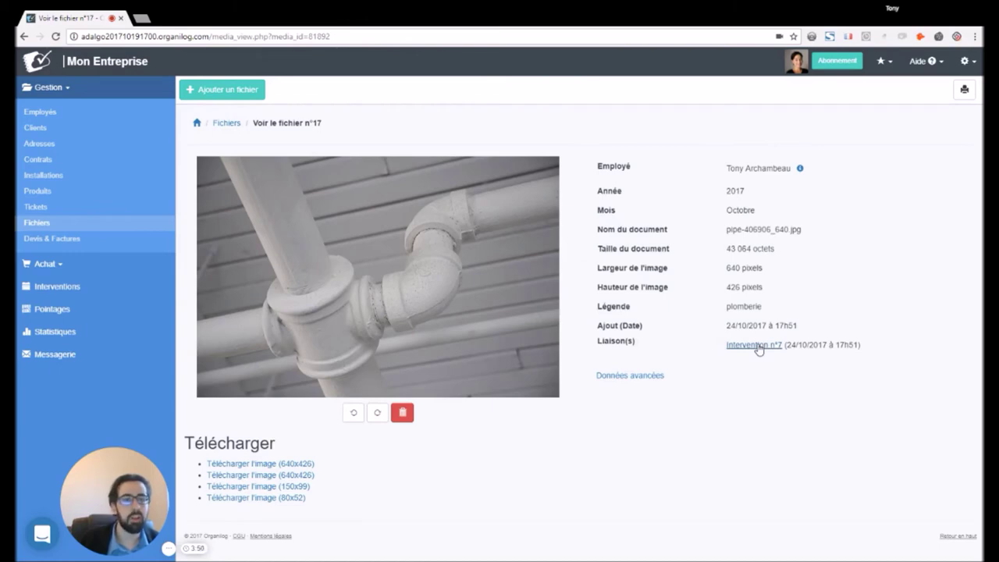
{"action": "left_click", "coordinate": [630, 377]}
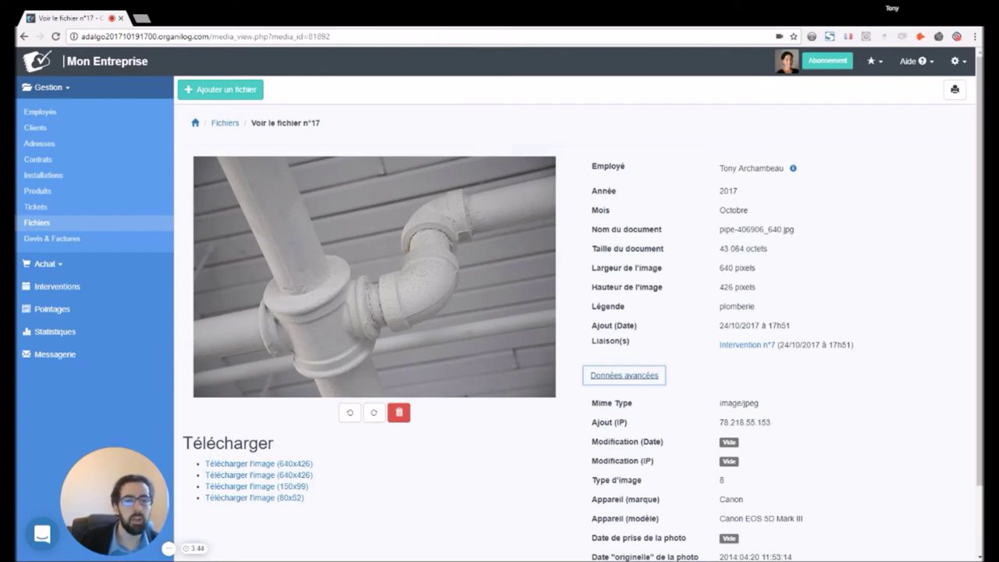
{"action": "scroll", "coordinate": [734, 508], "scroll_direction": "down", "scroll_amount": 2}
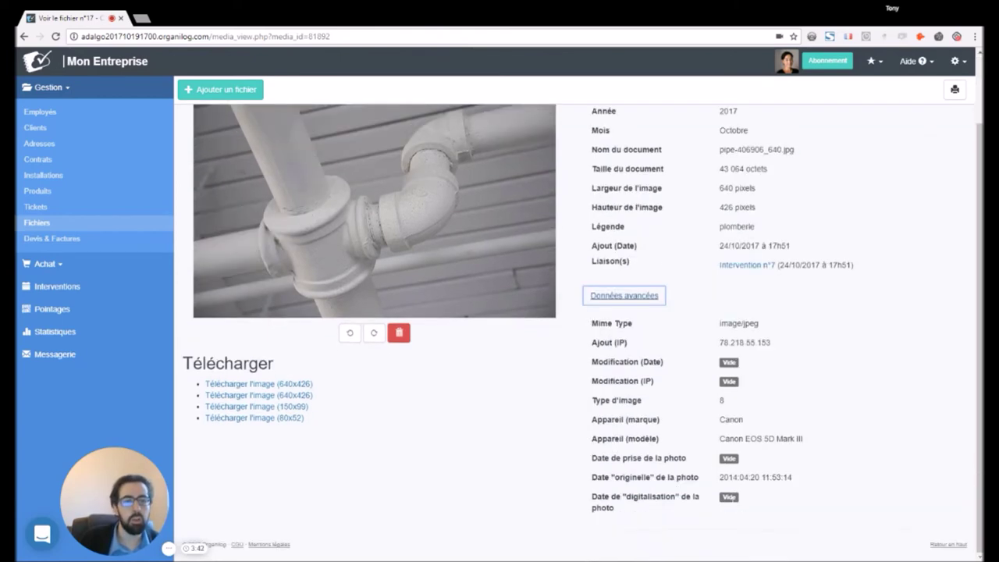
{"action": "left_click_drag", "start_coordinate": [719, 480], "coordinate": [792, 482]}
{"action": "left_click", "coordinate": [791, 482]}
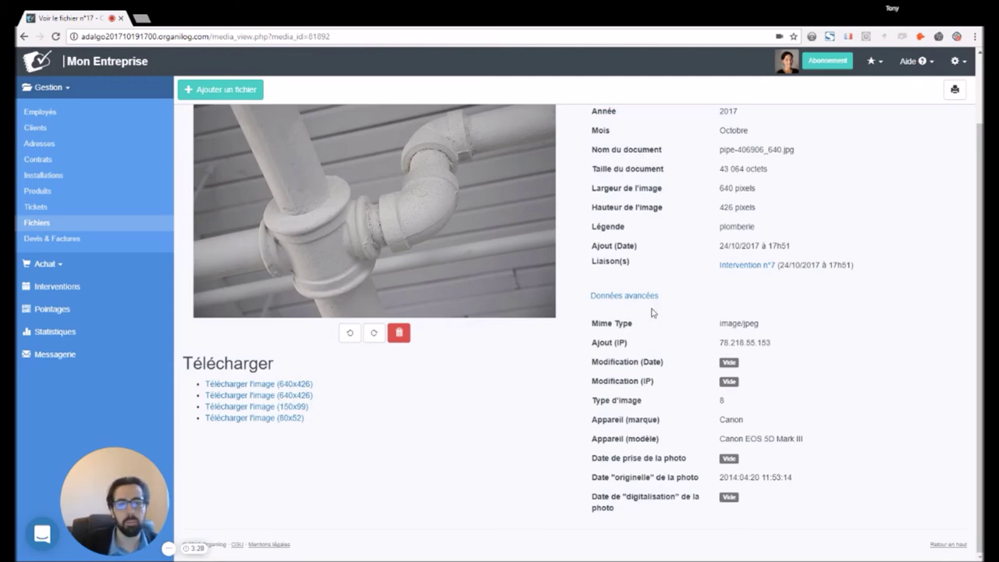
Collapse the advanced data of file n°17 and return to the Fichiers list.
{"action": "left_click", "coordinate": [613, 298]}
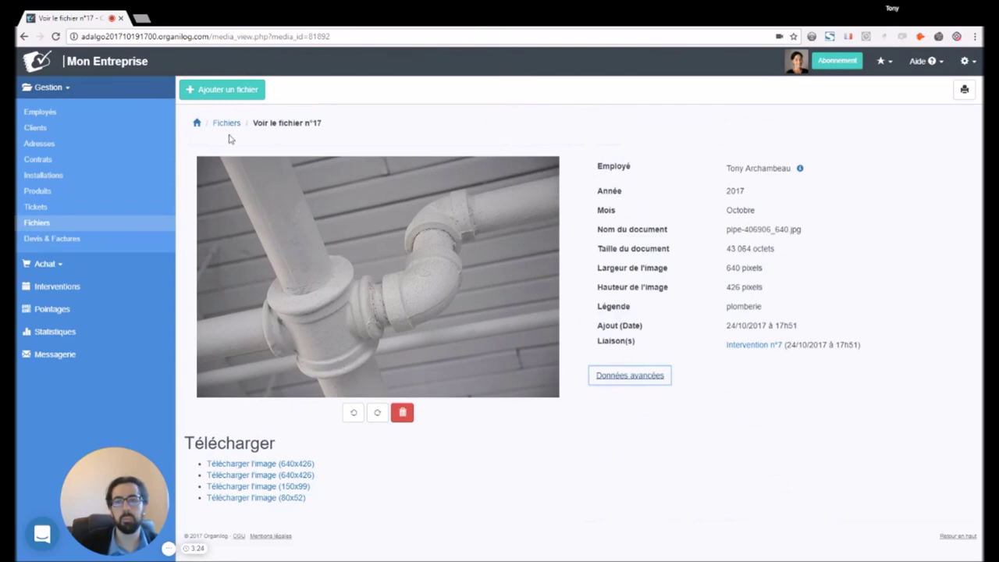
{"action": "left_click", "coordinate": [225, 124]}
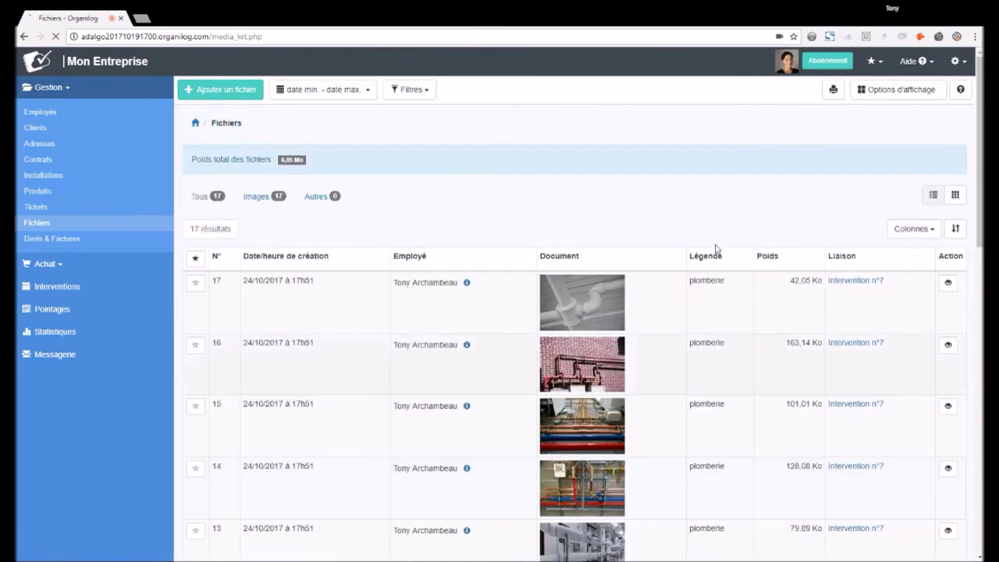